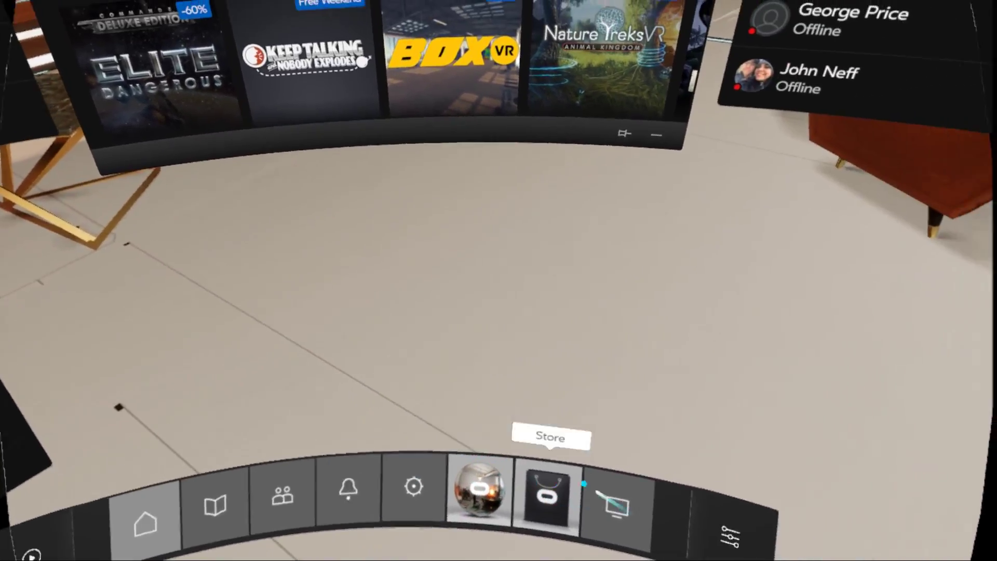
# Step: Show the Dash quick settings, then bring up the Monitor 1 / Monitor 2 choice
pyautogui.click(731, 537)
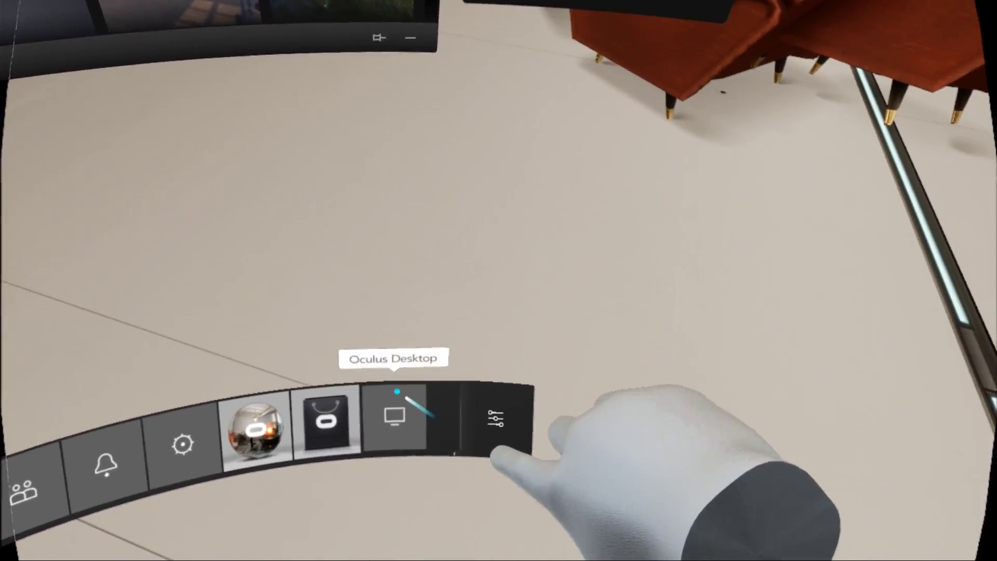
pyautogui.click(413, 468)
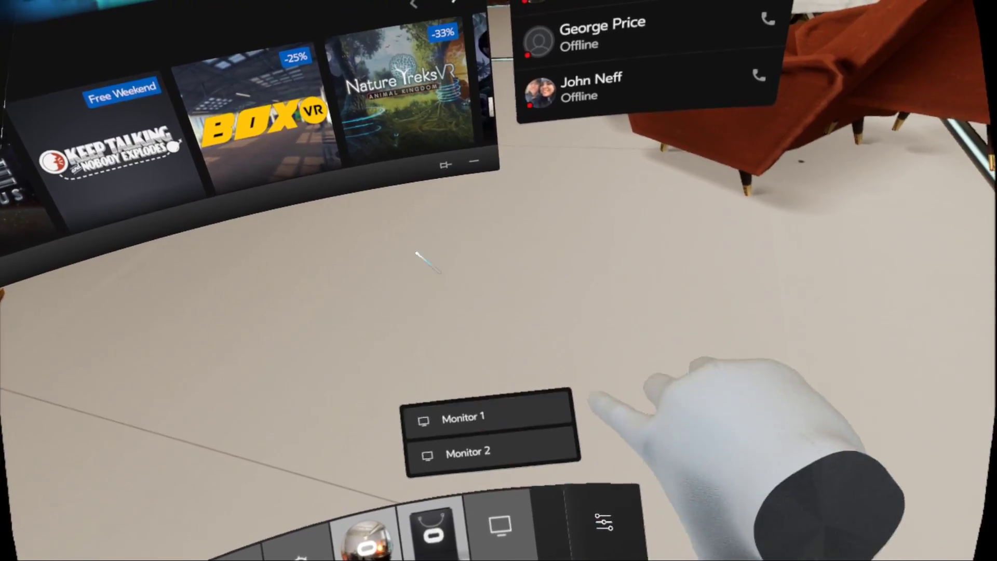
# Step: Choose a monitor and pin its JRT timing window overhead in the lounge
pyautogui.click(417, 253)
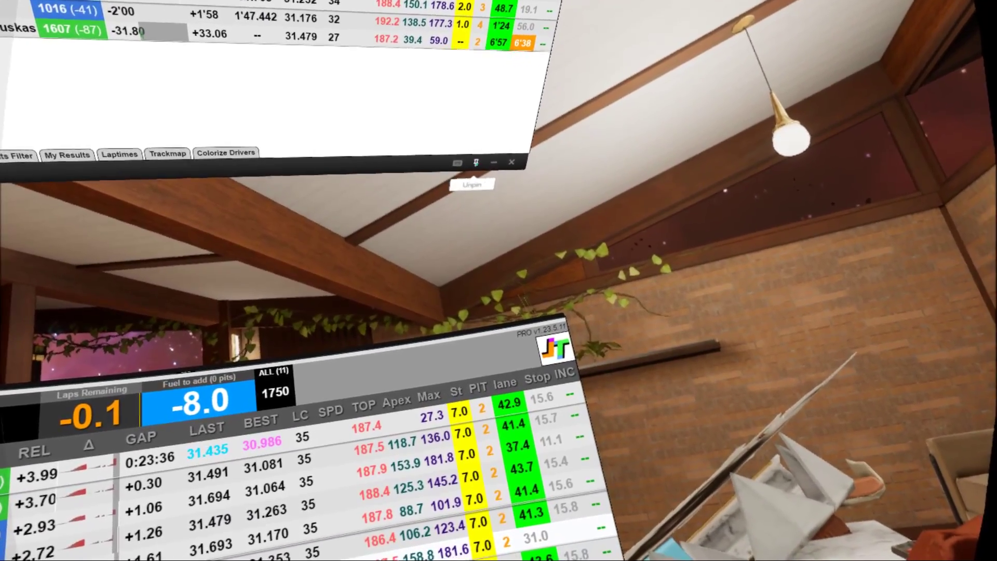
pyautogui.click(477, 163)
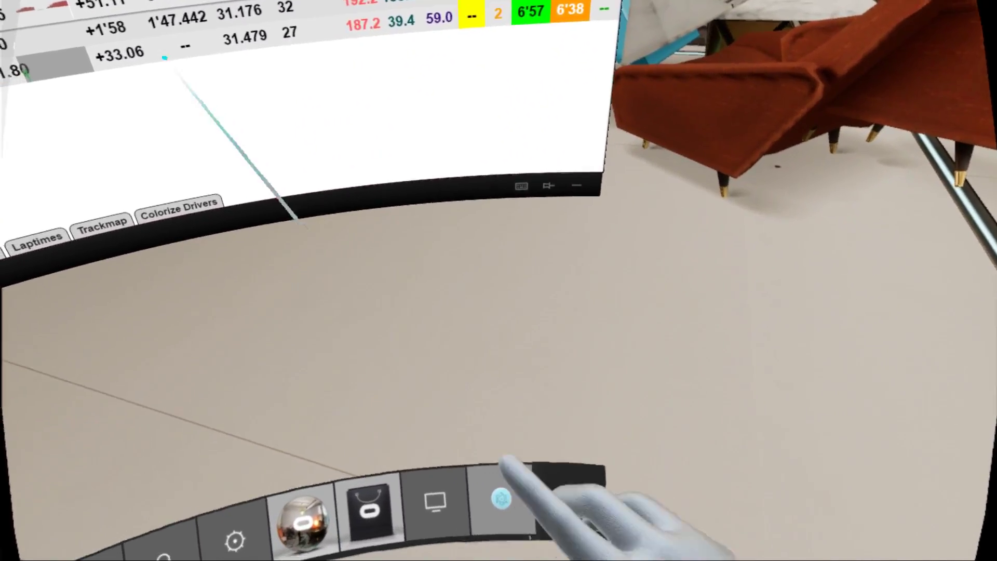
# Step: Show the second monitor's desktop, with the iRacing website, as a panel beneath the timing window
pyautogui.click(421, 479)
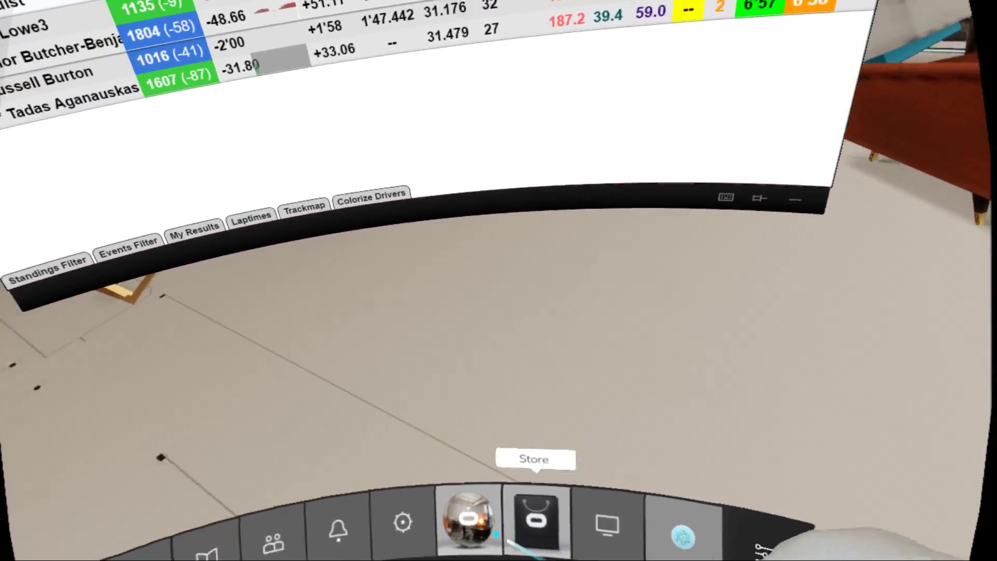
pyautogui.click(465, 518)
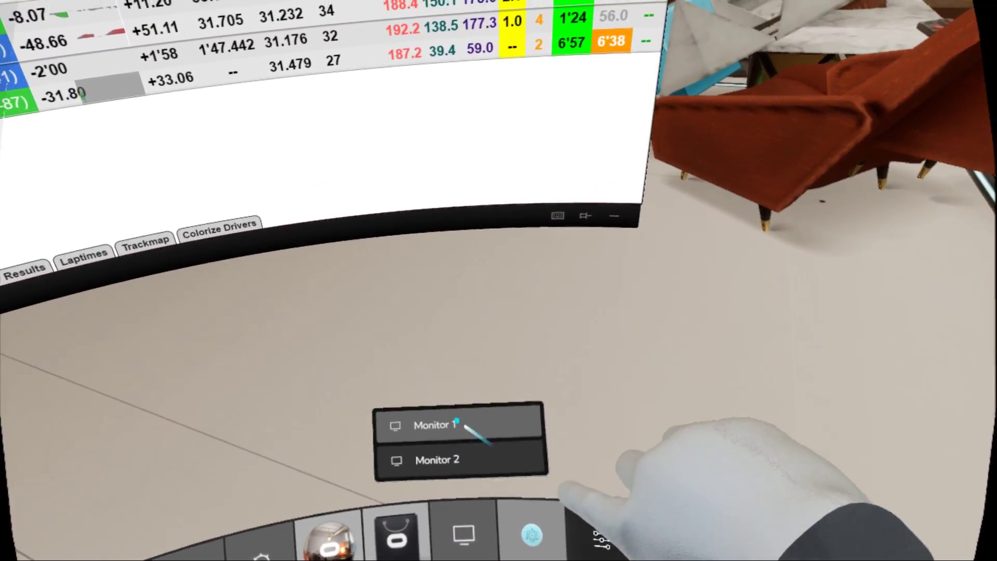
pyautogui.click(457, 418)
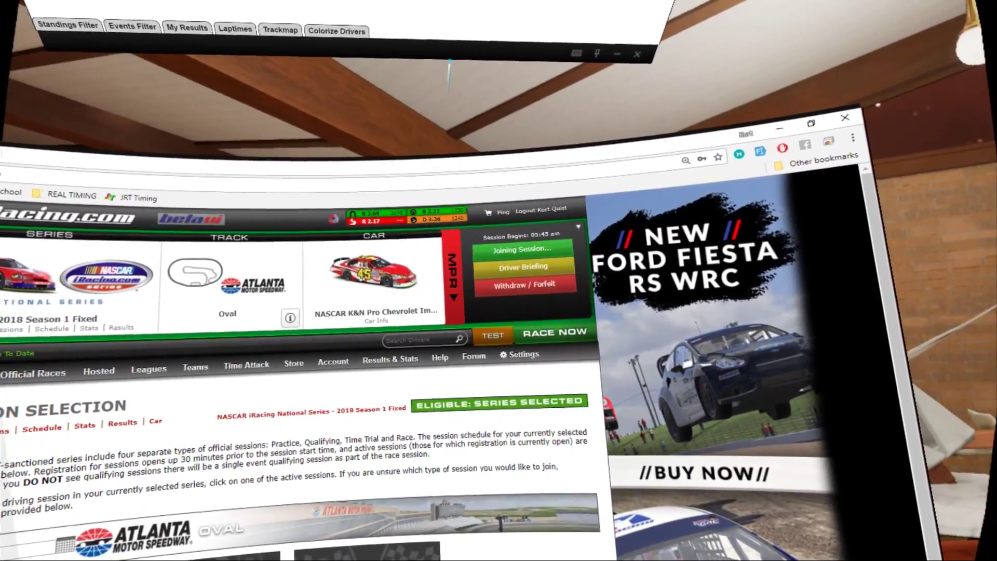
# Step: Join the series session on iRacing.com so the Joined Session page appears
pyautogui.click(498, 264)
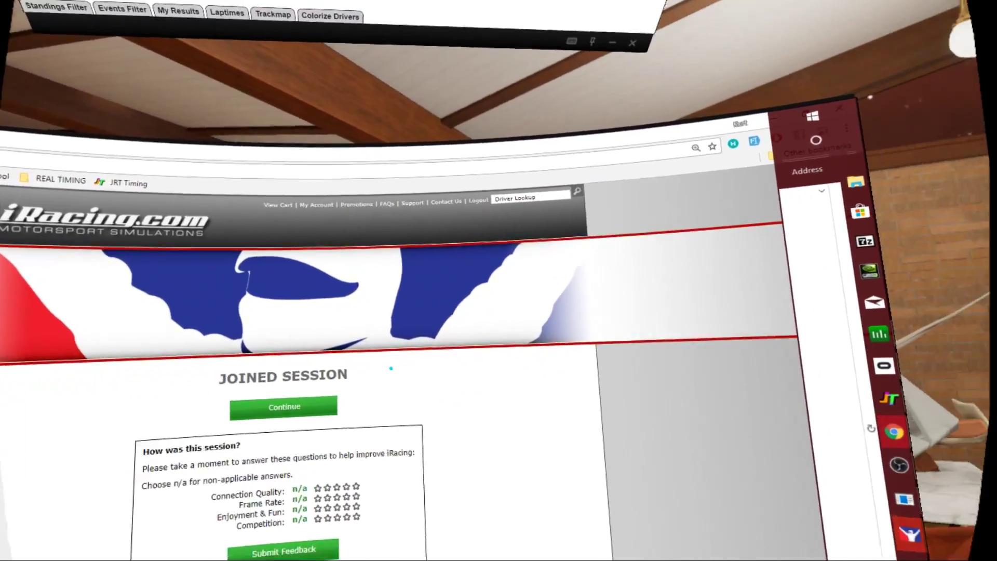